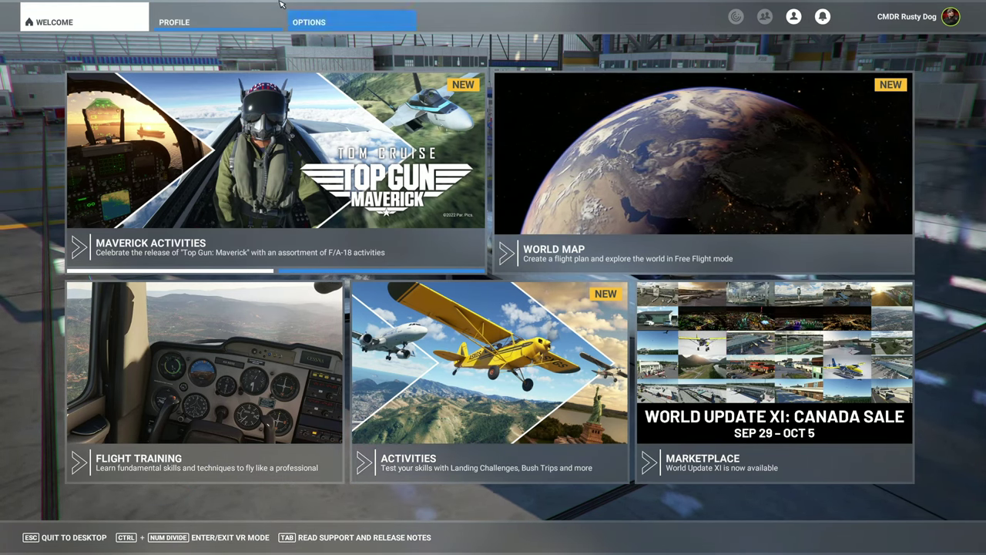
- Go to the Flight Simulator Options section to reach the General Options settings
{"action": "left_click", "coordinate": [322, 23]}
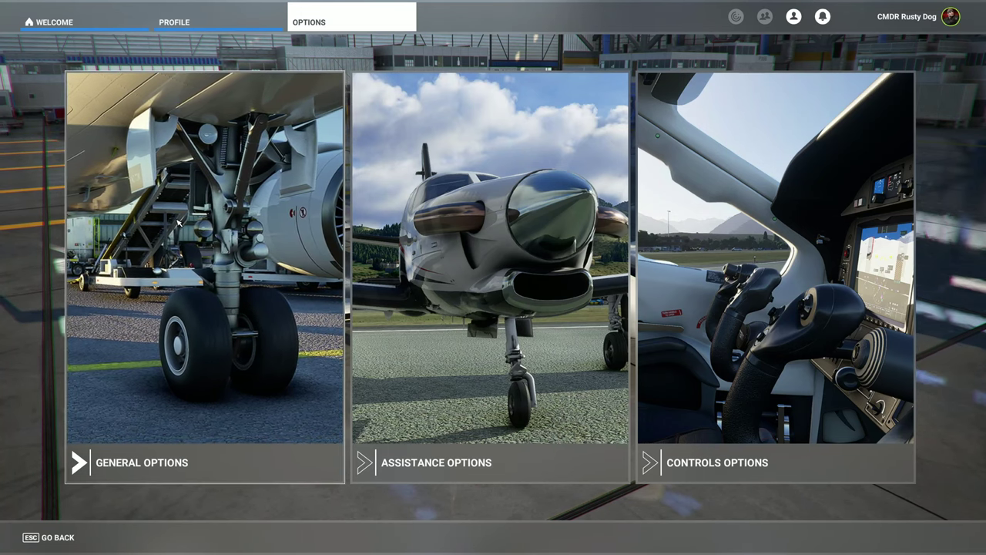
{"action": "left_click", "coordinate": [176, 223]}
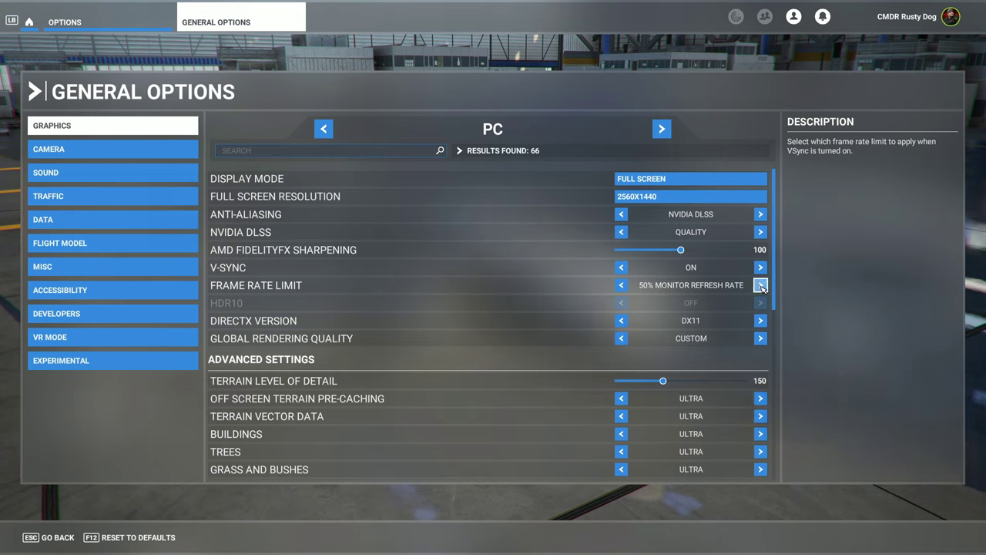
{"action": "left_click", "coordinate": [760, 287]}
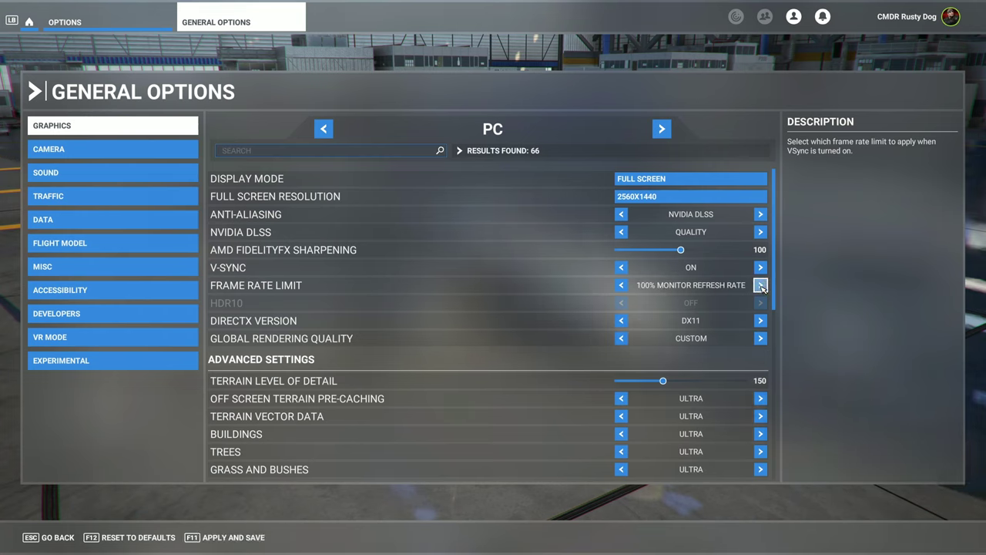
{"action": "left_click", "coordinate": [623, 286]}
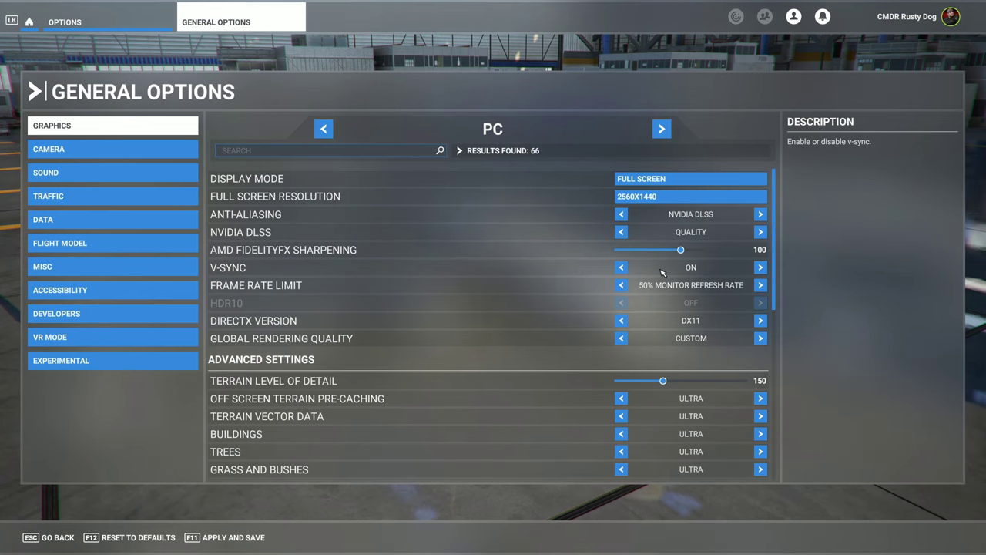
{"action": "scroll", "coordinate": [550, 278], "scroll_direction": "down", "scroll_amount": 3}
{"action": "scroll", "coordinate": [550, 277], "scroll_direction": "down", "scroll_amount": 1}
{"action": "scroll", "coordinate": [550, 277], "scroll_direction": "down", "scroll_amount": 1}
{"action": "scroll", "coordinate": [550, 278], "scroll_direction": "up", "scroll_amount": 1}
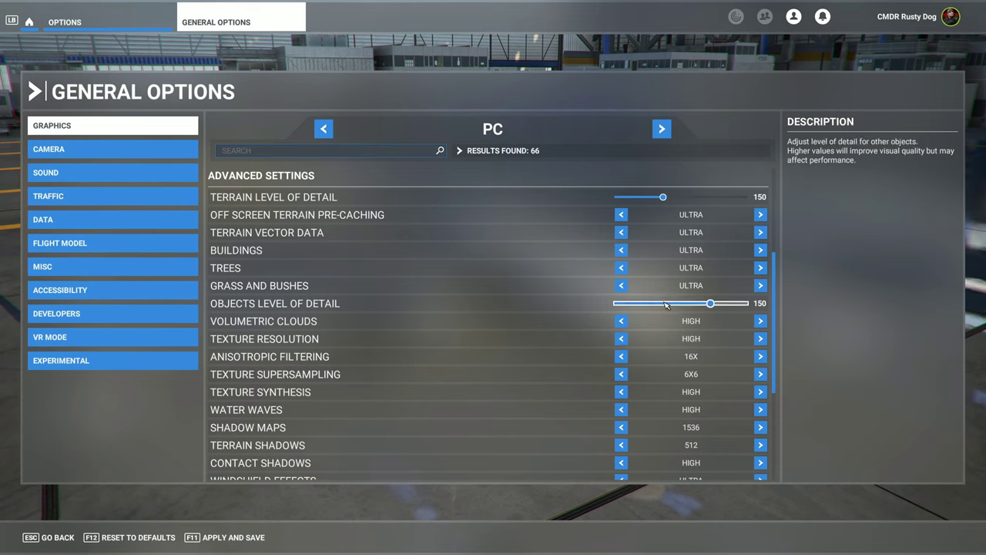
{"action": "key", "text": "Left"}
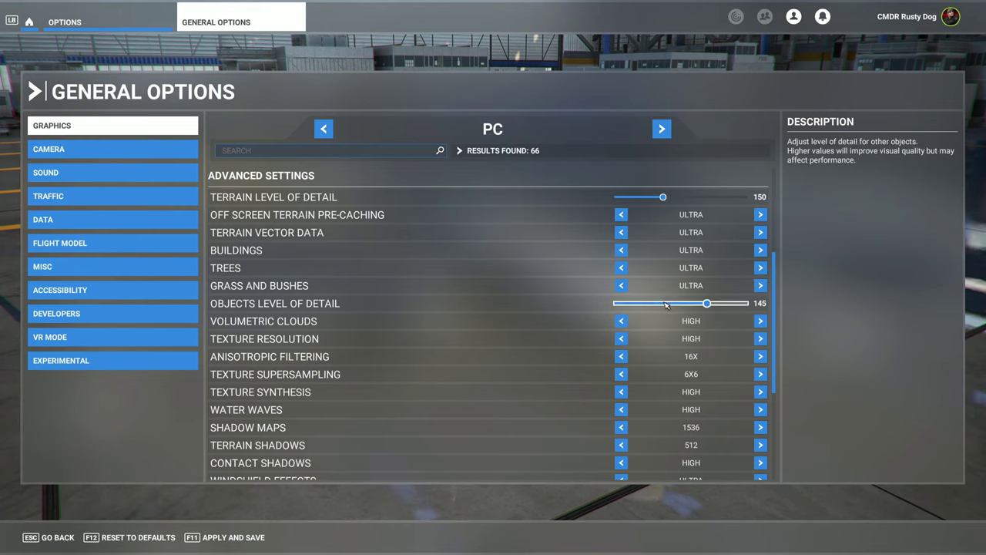
{"action": "key", "text": "Right"}
{"action": "scroll", "coordinate": [558, 294], "scroll_direction": "down", "scroll_amount": 3}
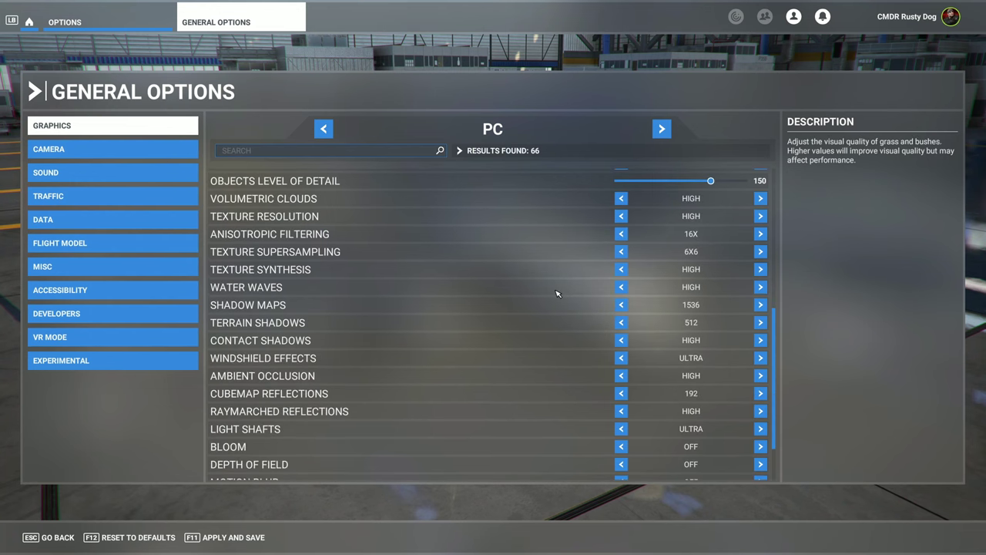
{"action": "scroll", "coordinate": [558, 294], "scroll_direction": "up", "scroll_amount": 2}
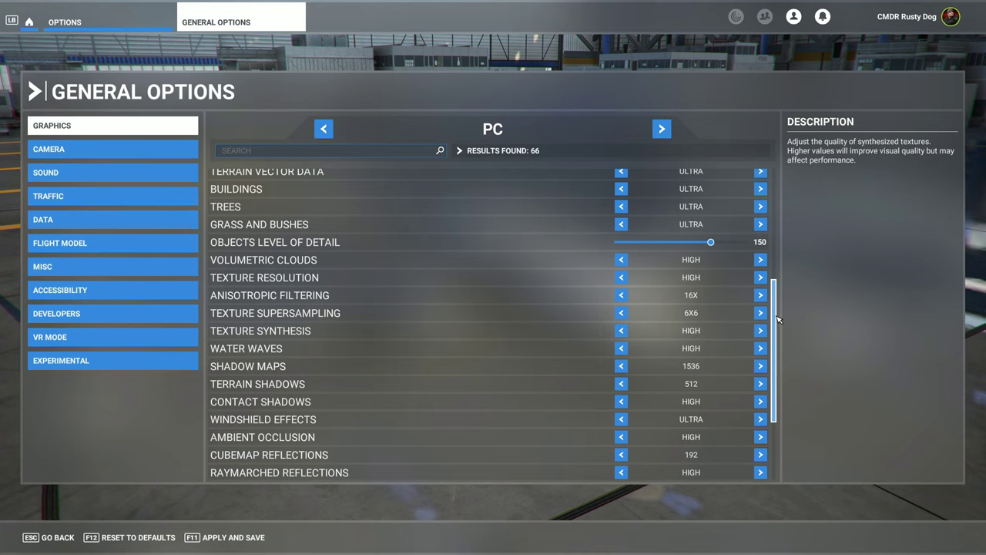
{"action": "left_click_drag", "start_coordinate": [779, 319], "coordinate": [781, 377]}
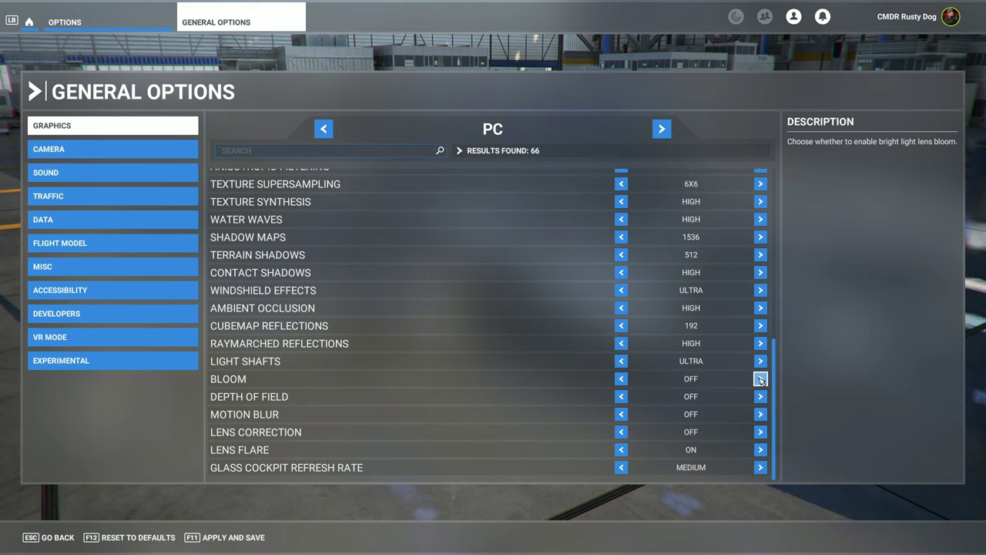
{"action": "left_click", "coordinate": [761, 379]}
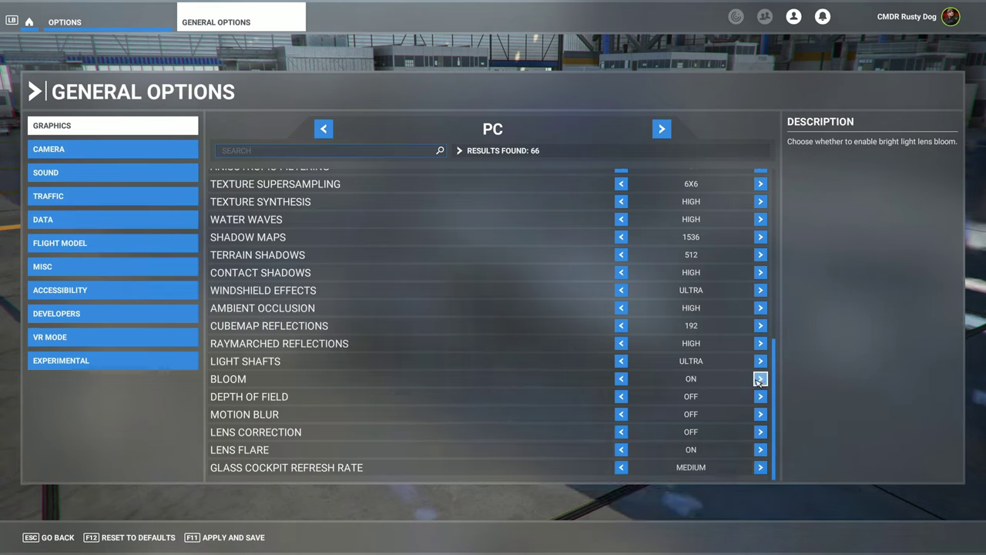
{"action": "left_click", "coordinate": [621, 379]}
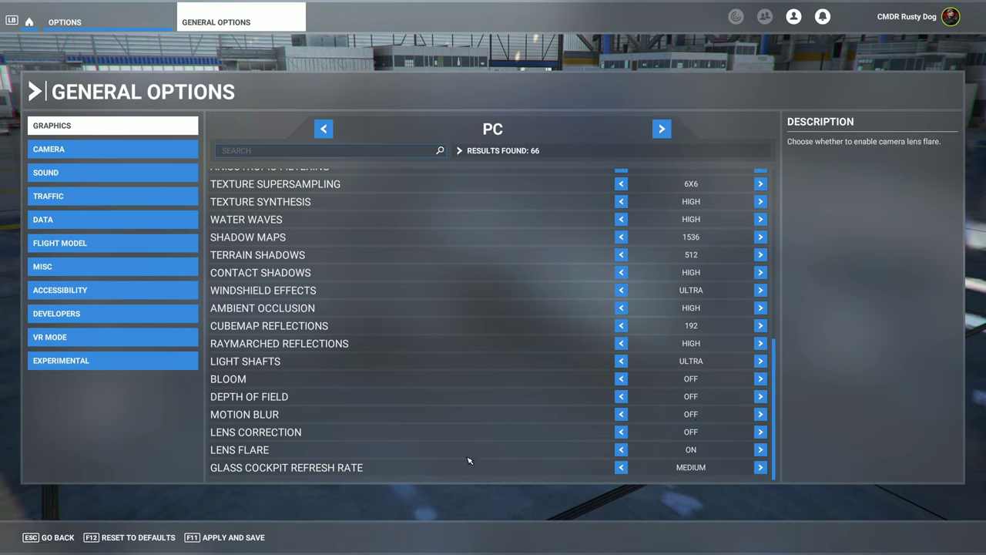
{"action": "scroll", "coordinate": [451, 403], "scroll_direction": "up", "scroll_amount": 2}
{"action": "scroll", "coordinate": [451, 403], "scroll_direction": "up", "scroll_amount": 4}
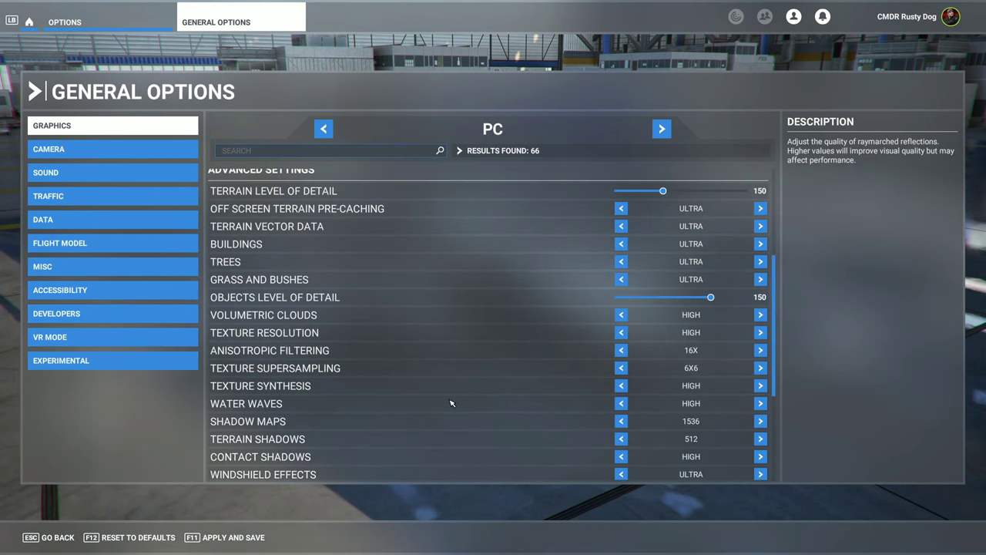
{"action": "scroll", "coordinate": [452, 403], "scroll_direction": "up", "scroll_amount": 2}
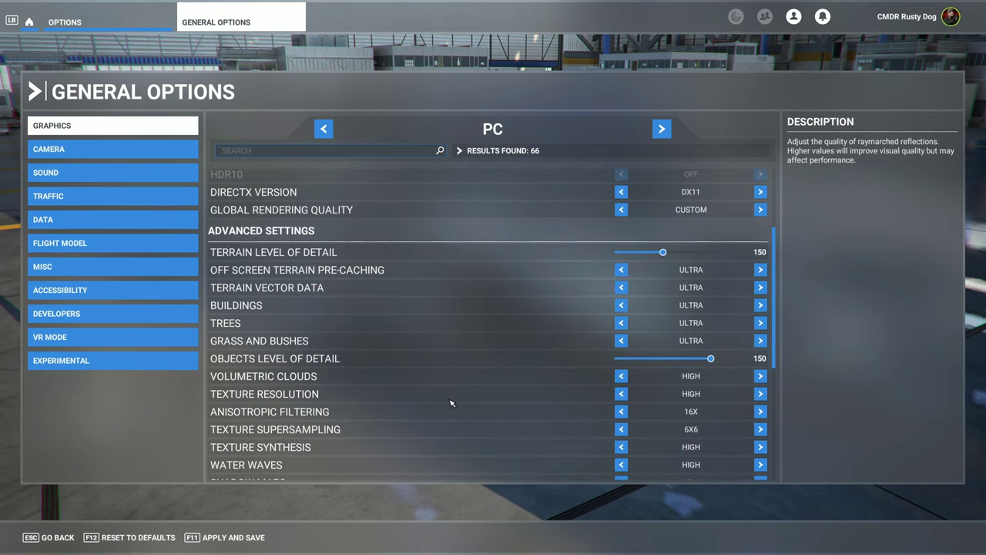
{"action": "scroll", "coordinate": [451, 403], "scroll_direction": "up", "scroll_amount": 4}
{"action": "scroll", "coordinate": [451, 403], "scroll_direction": "down", "scroll_amount": 8}
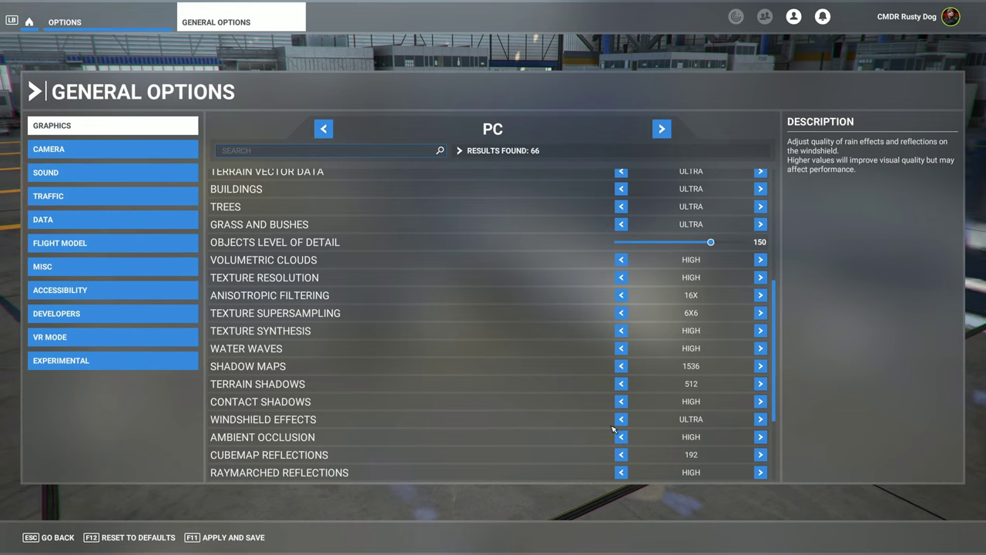
{"action": "scroll", "coordinate": [493, 400], "scroll_direction": "down", "scroll_amount": 3}
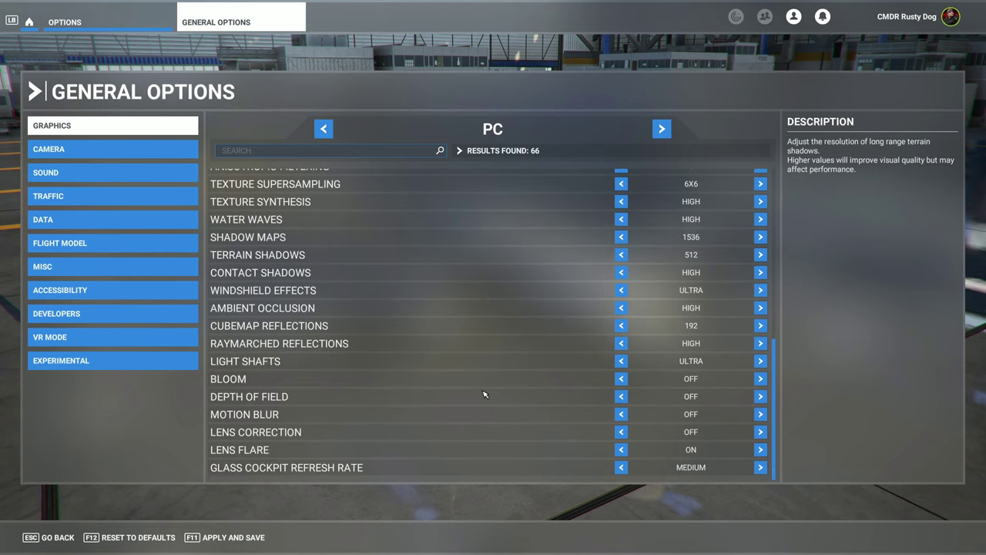
{"action": "scroll", "coordinate": [484, 394], "scroll_direction": "up", "scroll_amount": 6}
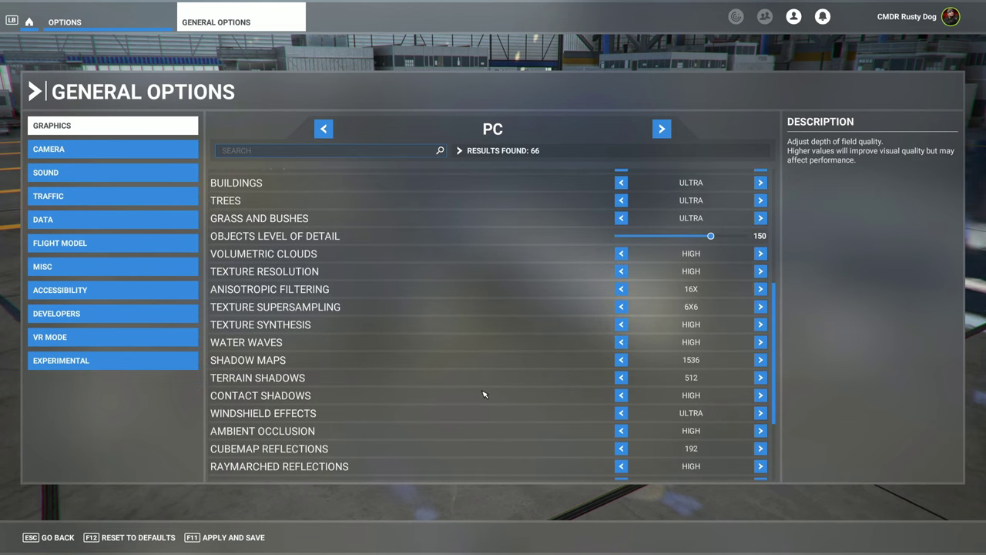
{"action": "scroll", "coordinate": [483, 395], "scroll_direction": "up", "scroll_amount": 3}
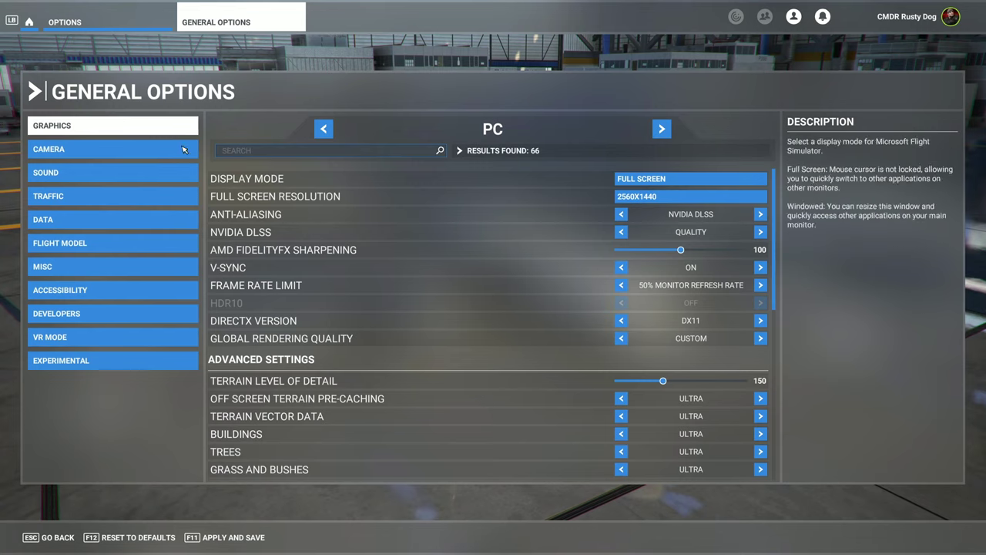
- In Traffic, set Leisure Boats density to 65, Ships and Ferries to 80, and Road Vehicles to 50
{"action": "left_click", "coordinate": [127, 205]}
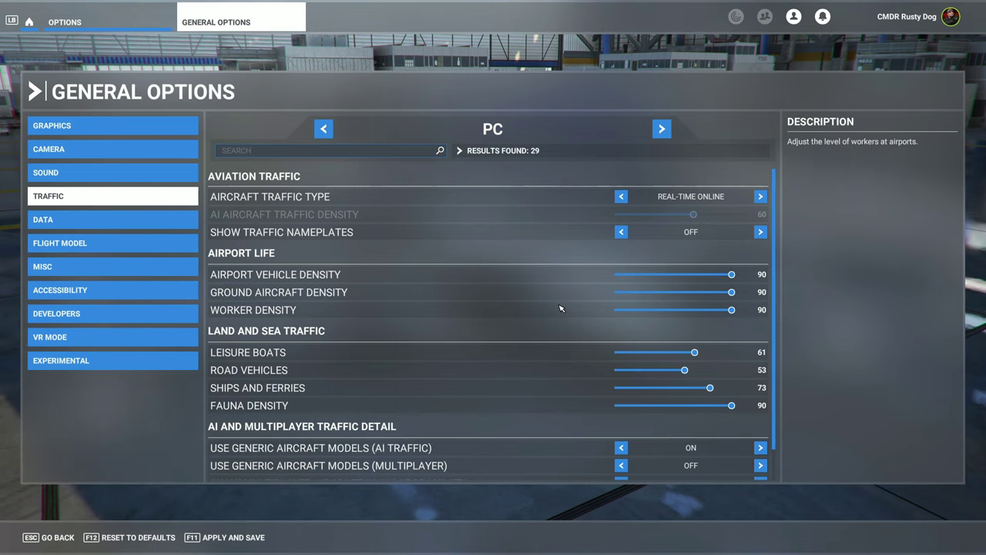
{"action": "scroll", "coordinate": [560, 309], "scroll_direction": "down", "scroll_amount": 1}
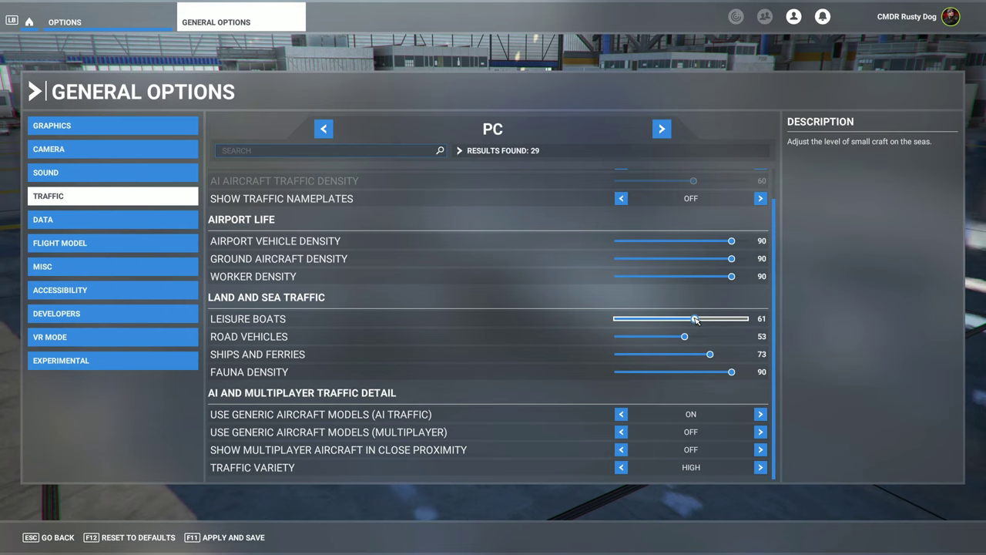
{"action": "left_click_drag", "start_coordinate": [695, 320], "coordinate": [706, 319]}
{"action": "left_click", "coordinate": [721, 355]}
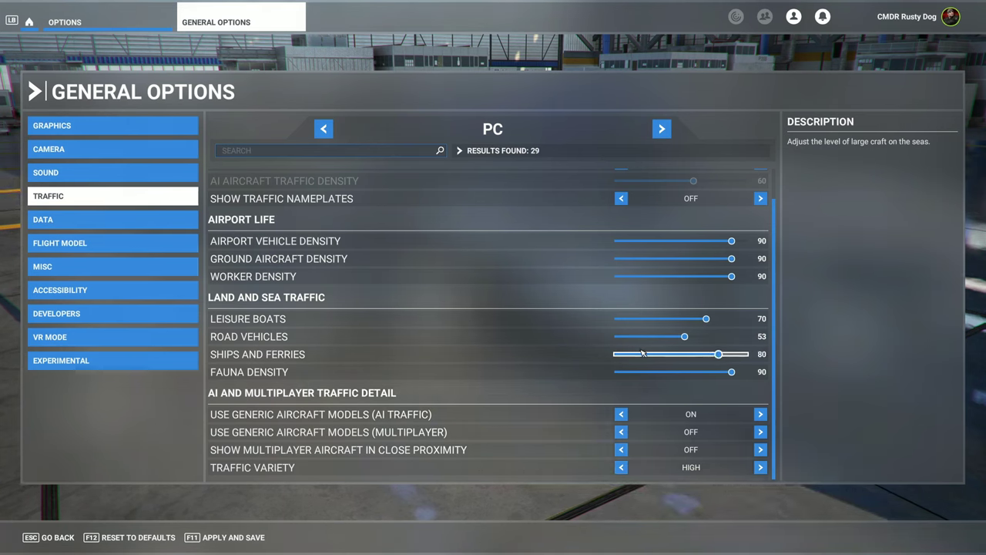
{"action": "left_click", "coordinate": [682, 339]}
{"action": "left_click_drag", "start_coordinate": [683, 340], "coordinate": [681, 339]}
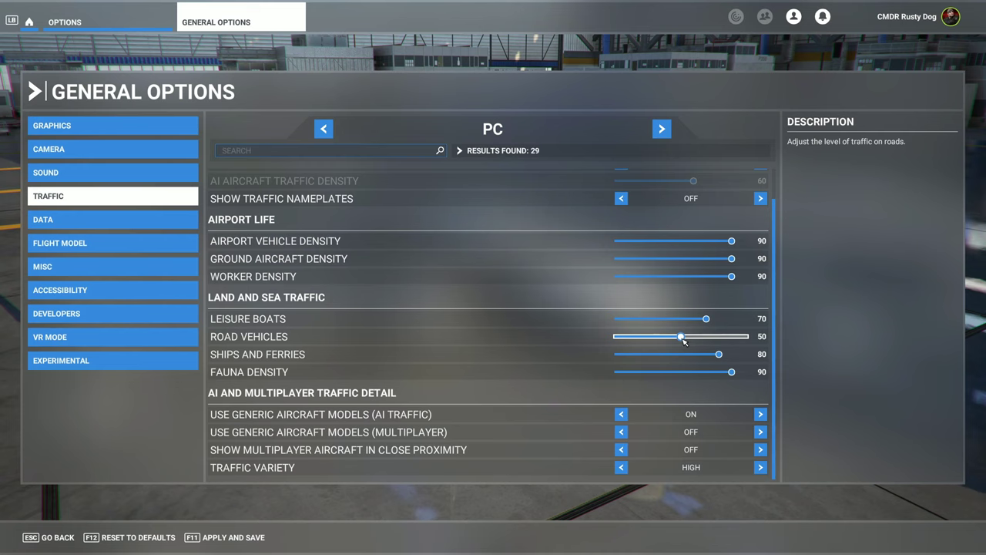
- Keep Traffic Variety at High, then apply and save the changed general options
{"action": "left_click", "coordinate": [760, 467]}
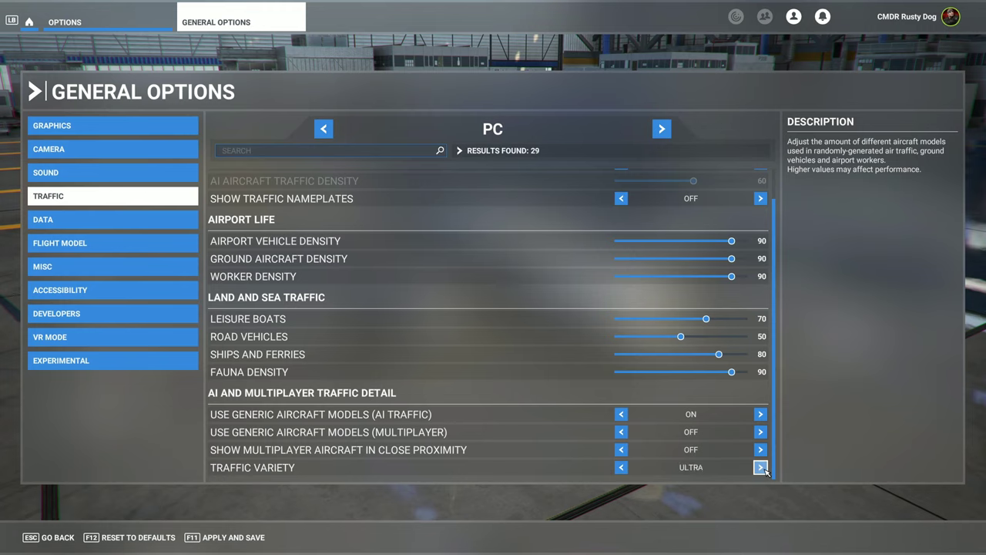
{"action": "left_click", "coordinate": [621, 467]}
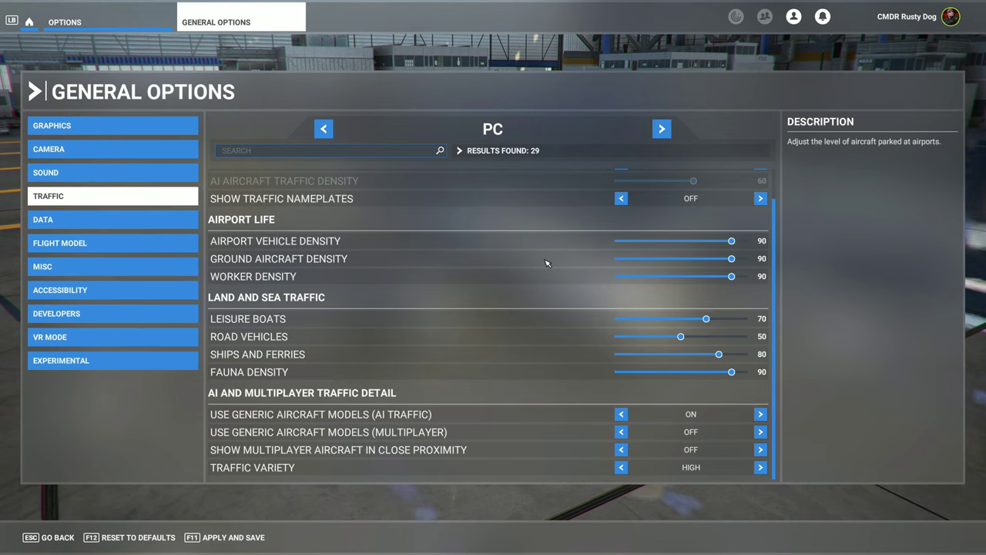
{"action": "left_click", "coordinate": [131, 273]}
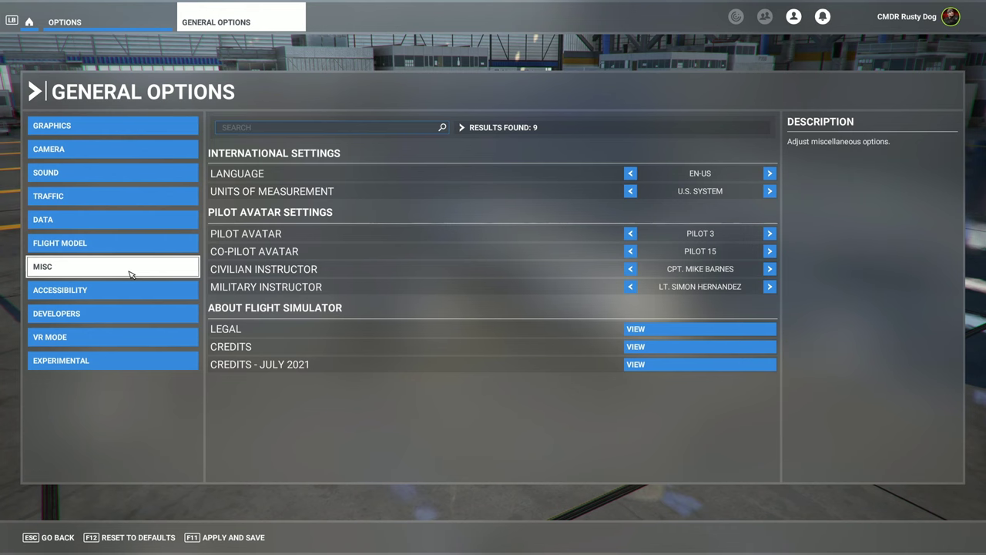
{"action": "left_click", "coordinate": [228, 542]}
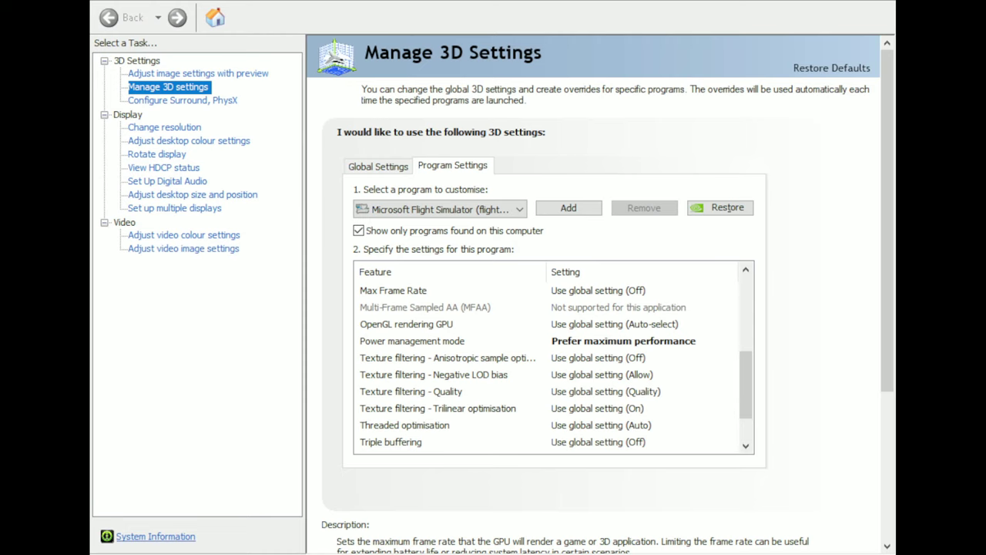
- Review the Global Settings 3D feature list, including Optimal power management and Low Latency Mode off
{"action": "scroll", "coordinate": [551, 347], "scroll_direction": "up", "scroll_amount": 4}
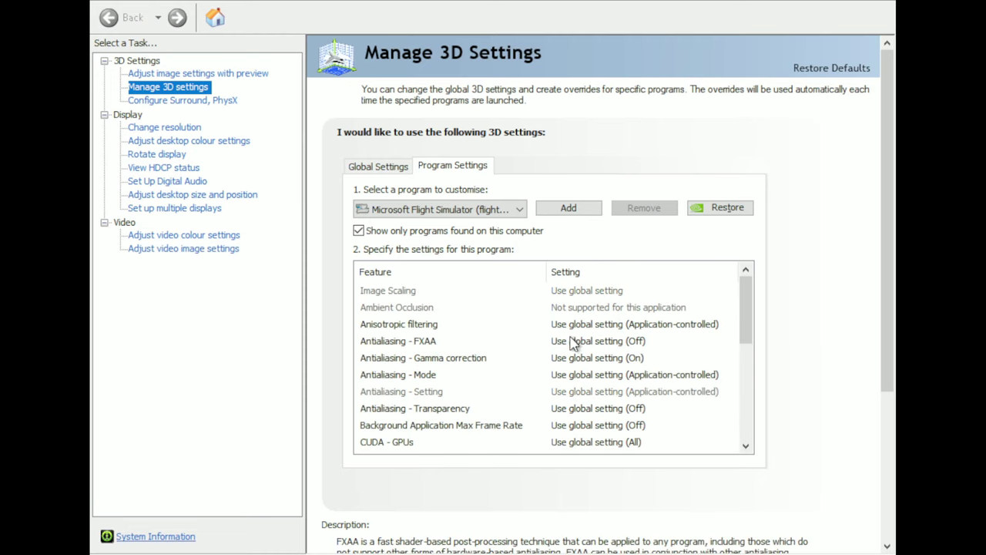
{"action": "scroll", "coordinate": [574, 353], "scroll_direction": "down", "scroll_amount": 1}
{"action": "scroll", "coordinate": [574, 353], "scroll_direction": "up", "scroll_amount": 1}
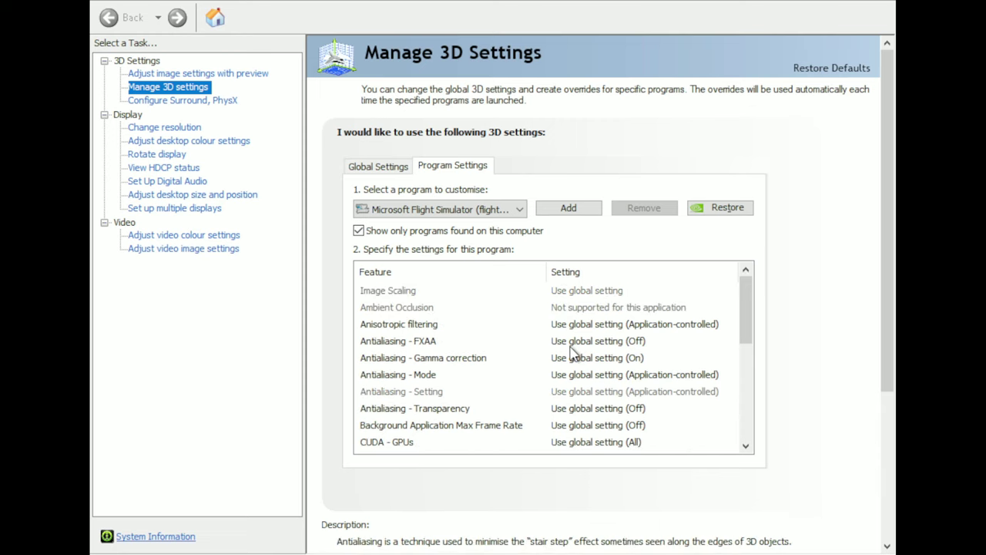
{"action": "left_click", "coordinate": [385, 166]}
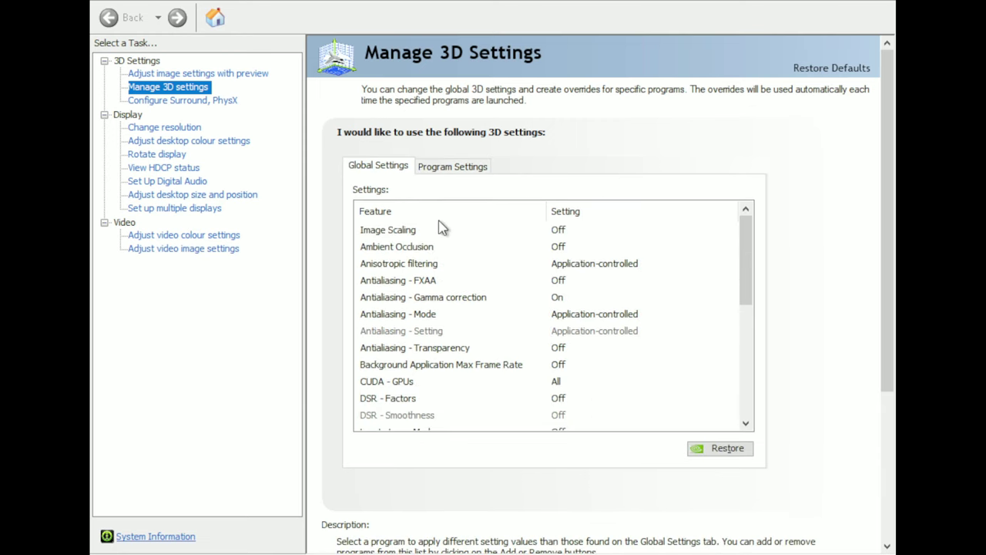
{"action": "scroll", "coordinate": [459, 255], "scroll_direction": "down", "scroll_amount": 4}
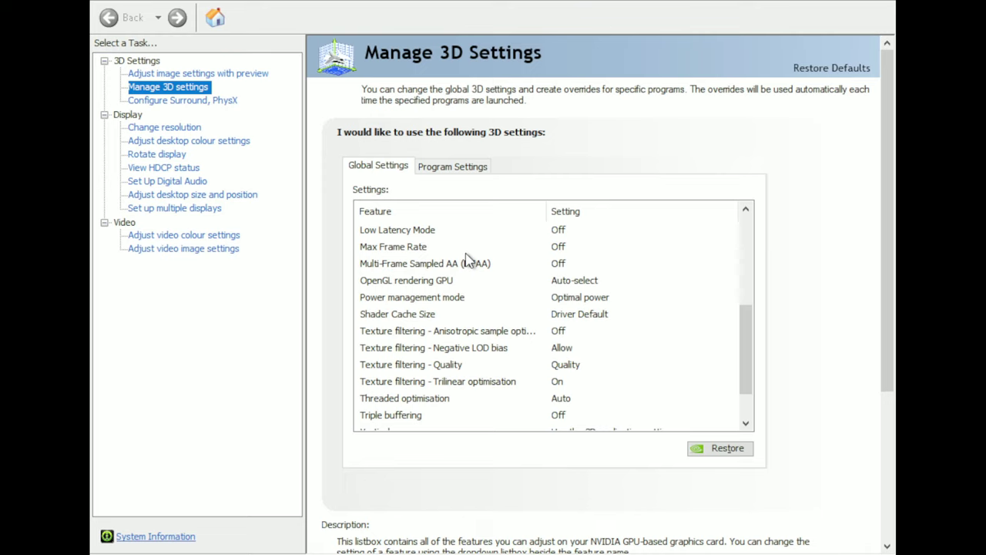
{"action": "scroll", "coordinate": [469, 260], "scroll_direction": "down", "scroll_amount": 1}
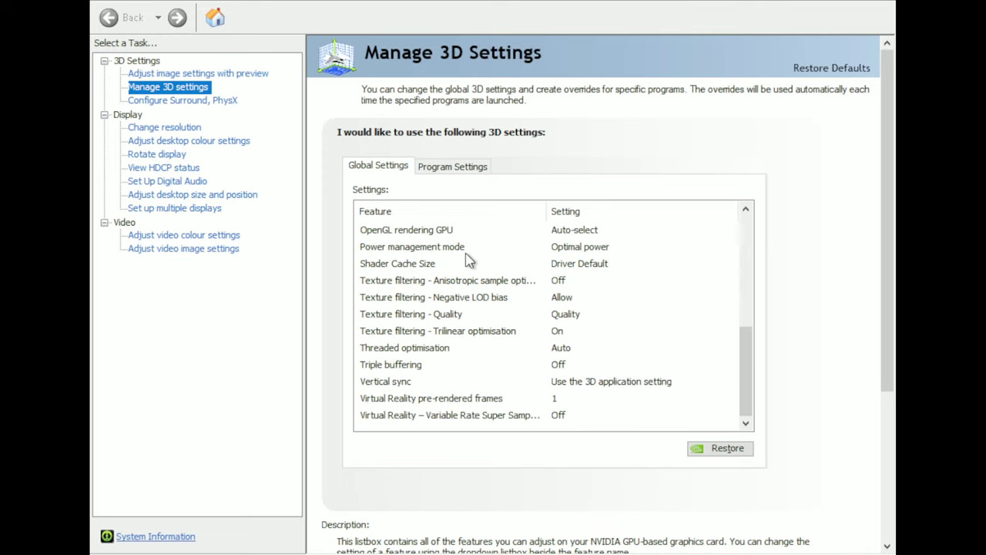
{"action": "scroll", "coordinate": [469, 260], "scroll_direction": "up", "scroll_amount": 5}
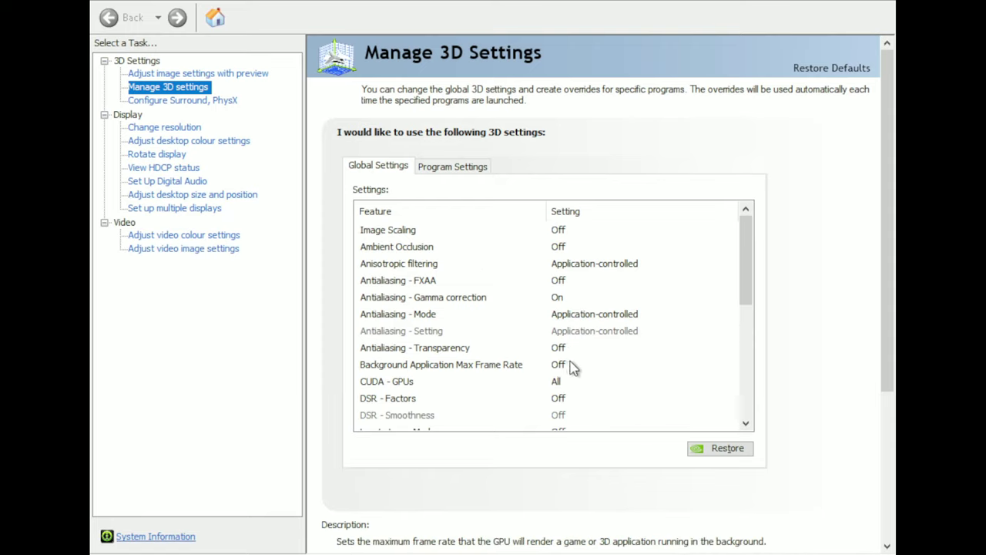
{"action": "scroll", "coordinate": [573, 368], "scroll_direction": "down", "scroll_amount": 1}
{"action": "scroll", "coordinate": [572, 368], "scroll_direction": "down", "scroll_amount": 2}
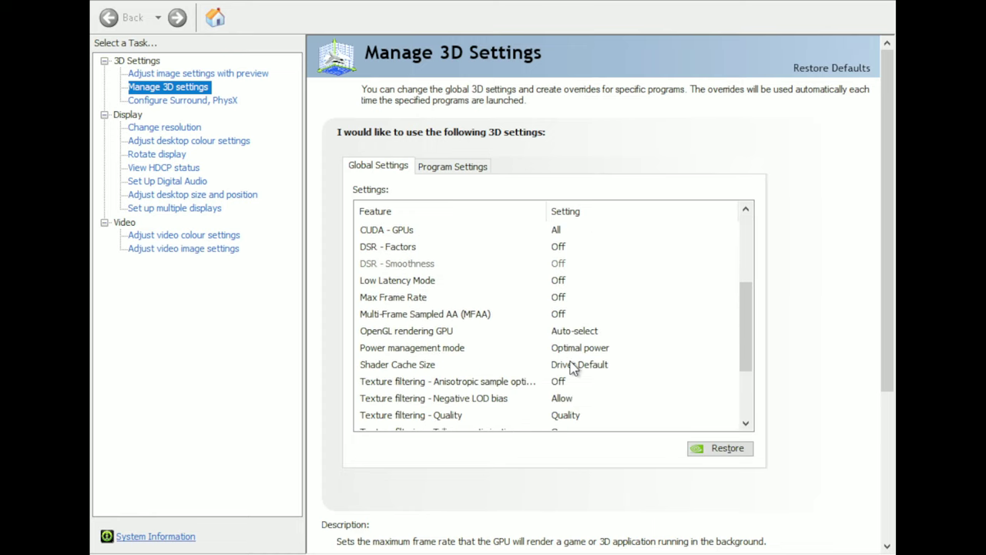
{"action": "scroll", "coordinate": [572, 368], "scroll_direction": "down", "scroll_amount": 1}
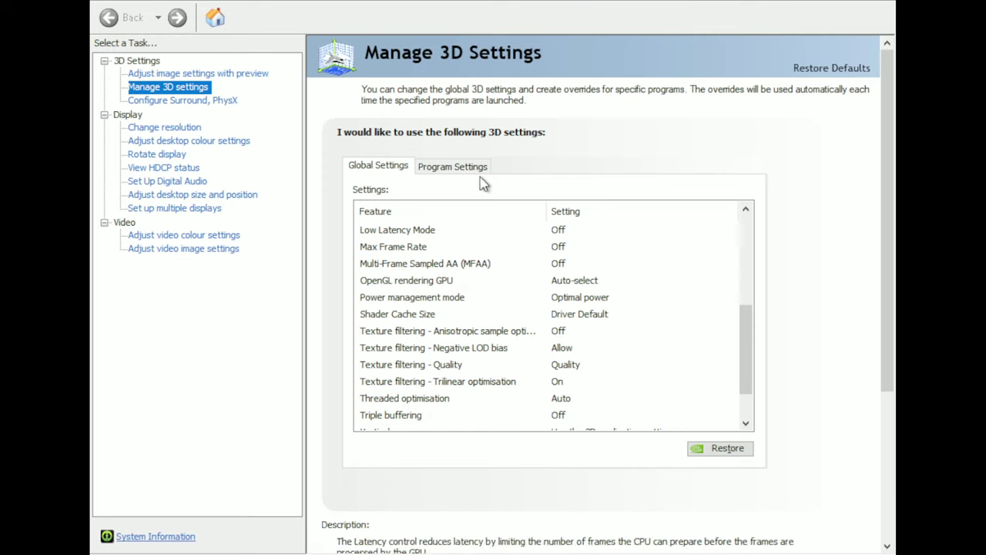
{"action": "scroll", "coordinate": [574, 367], "scroll_direction": "down", "scroll_amount": 1}
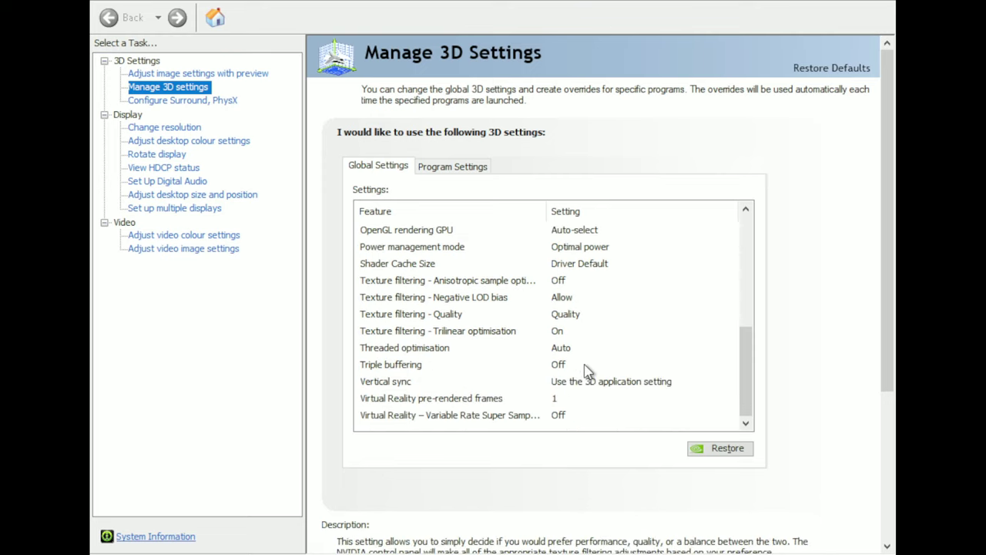
{"action": "left_click", "coordinate": [564, 369]}
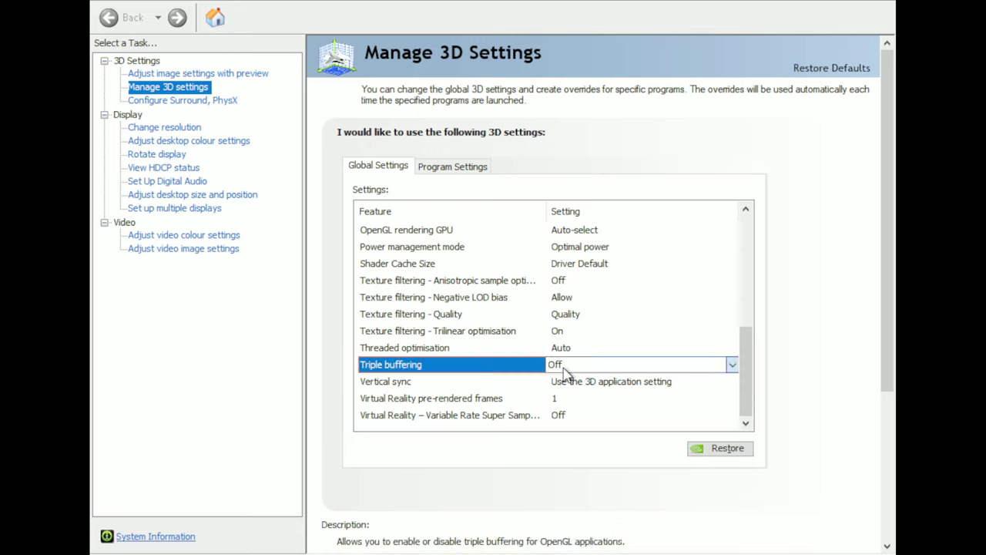
{"action": "scroll", "coordinate": [577, 399], "scroll_direction": "down", "scroll_amount": 1}
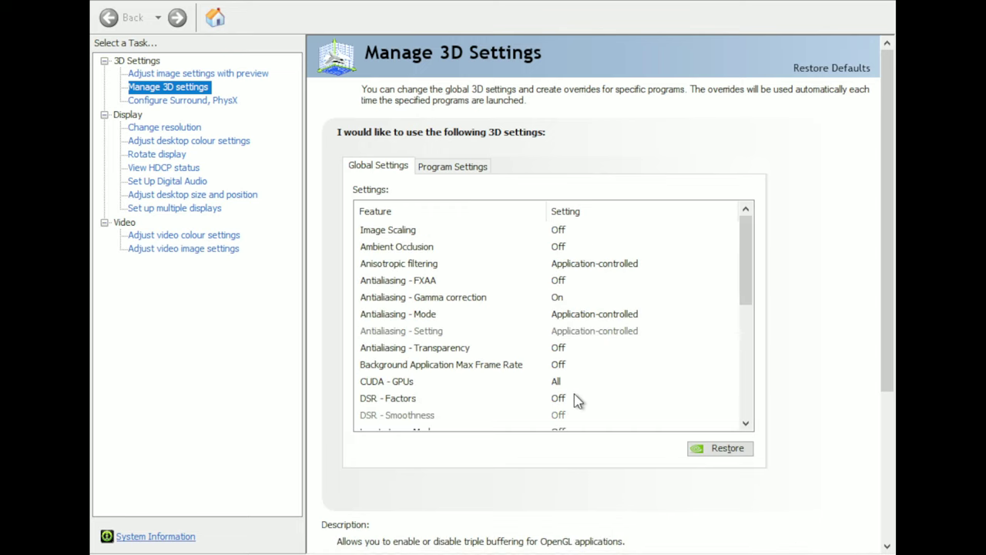
{"action": "scroll", "coordinate": [606, 401], "scroll_direction": "down", "scroll_amount": 1}
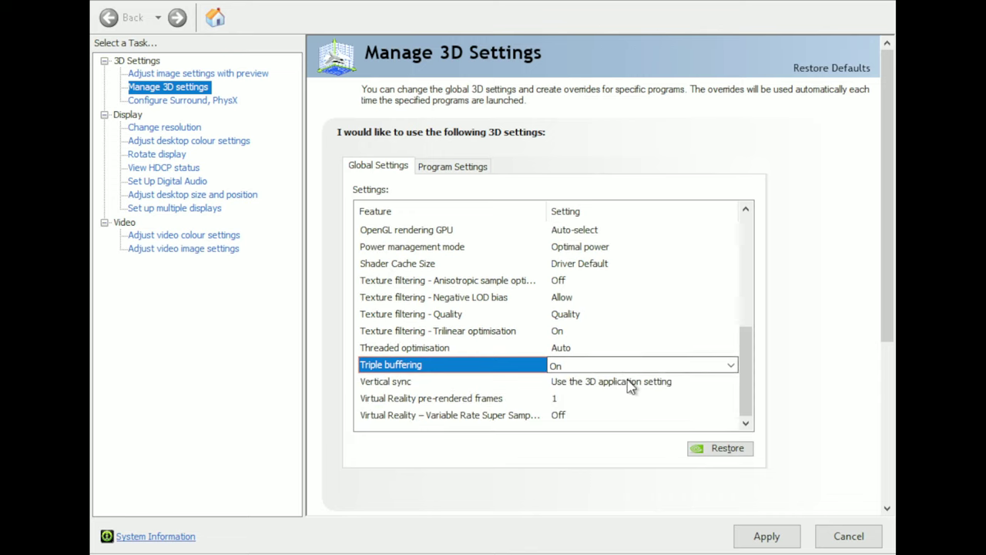
{"action": "left_click", "coordinate": [644, 405]}
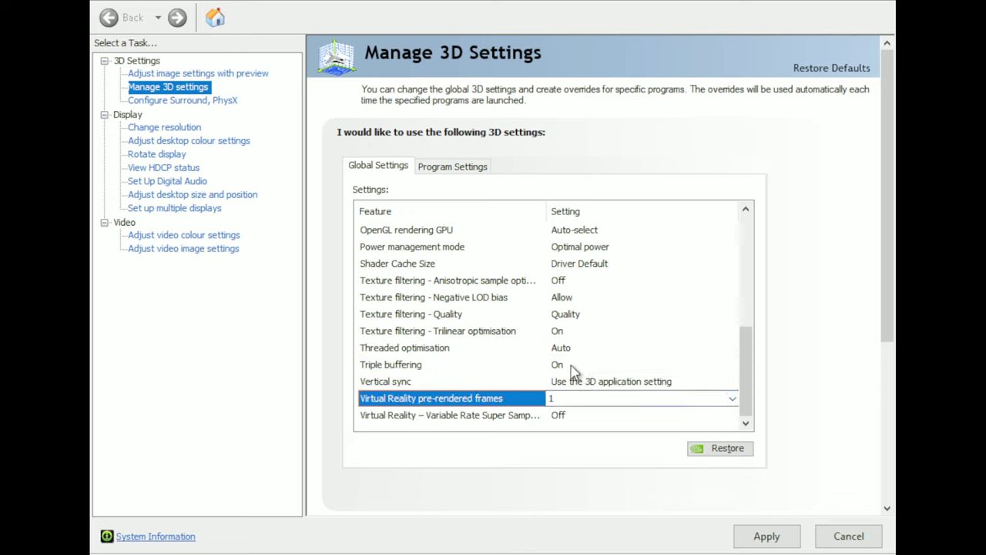
{"action": "left_click", "coordinate": [566, 367]}
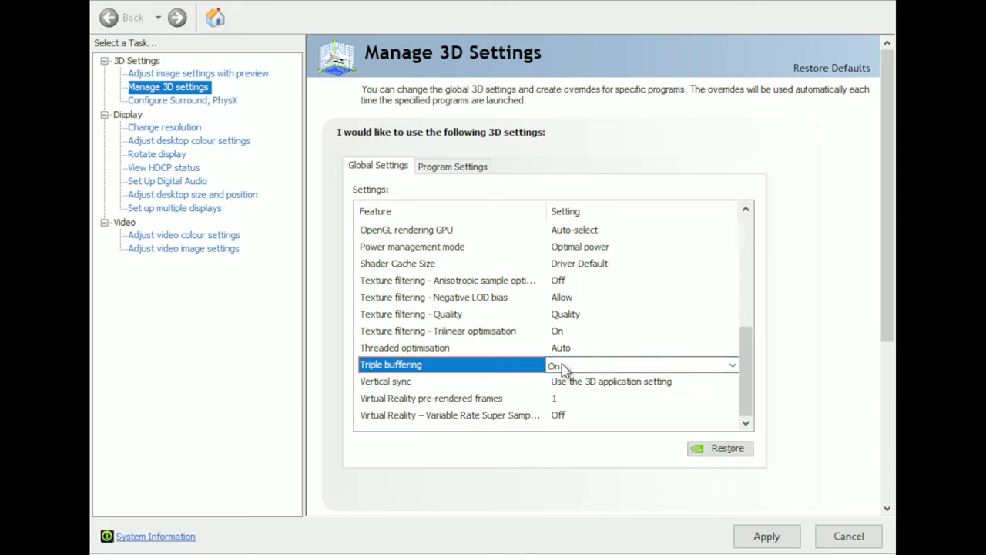
{"action": "scroll", "coordinate": [566, 377], "scroll_direction": "up", "scroll_amount": 5}
{"action": "scroll", "coordinate": [574, 389], "scroll_direction": "down", "scroll_amount": 4}
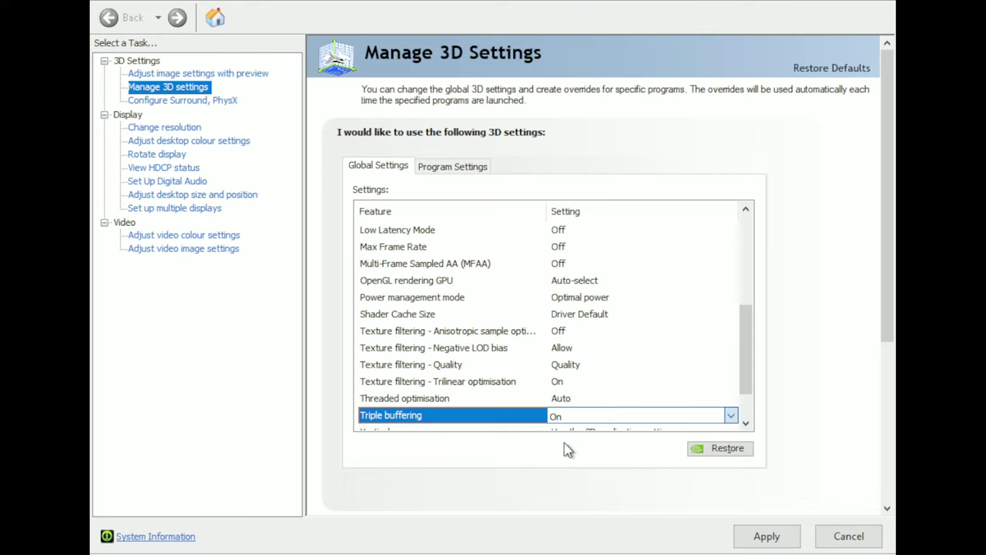
{"action": "key", "text": "Down"}
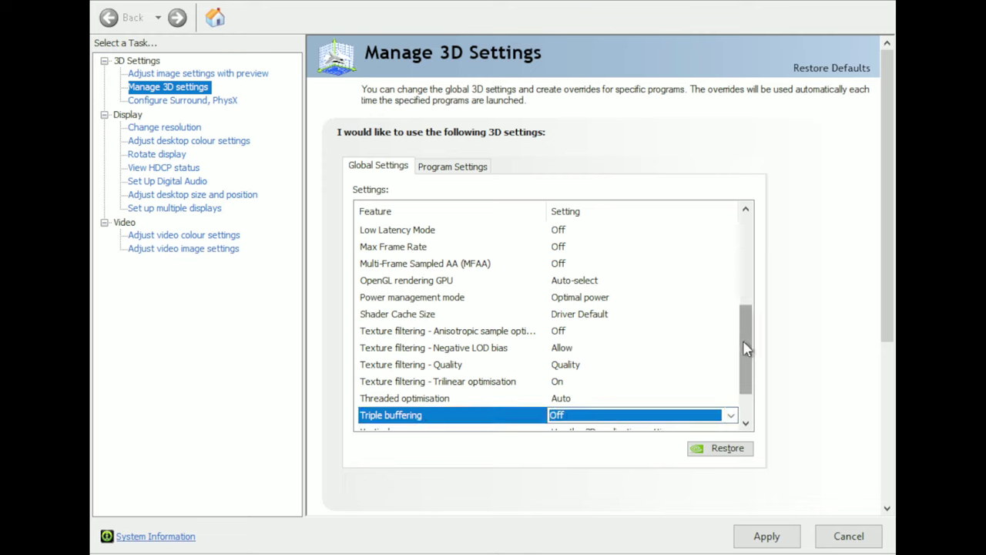
{"action": "scroll", "coordinate": [748, 359], "scroll_direction": "down", "scroll_amount": 1}
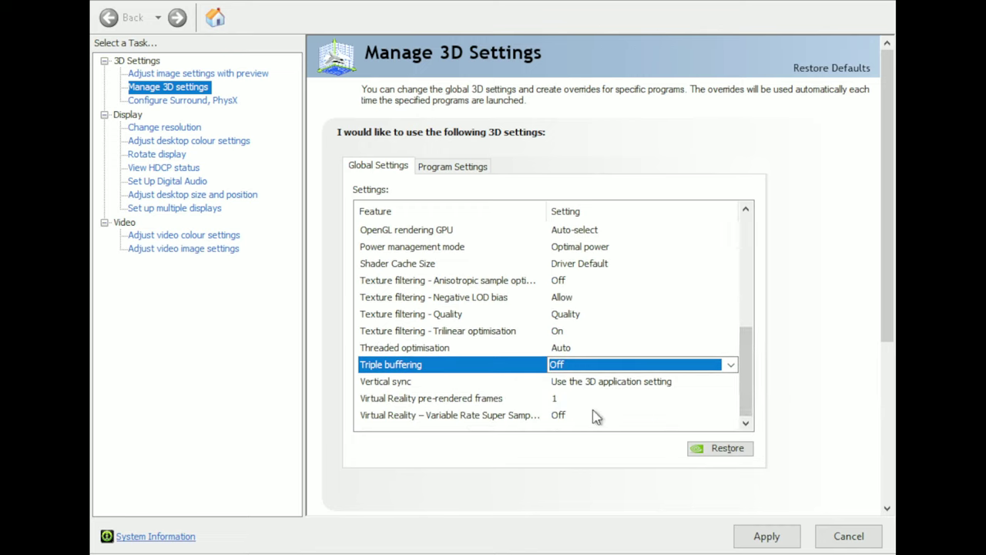
{"action": "scroll", "coordinate": [504, 381], "scroll_direction": "up", "scroll_amount": 5}
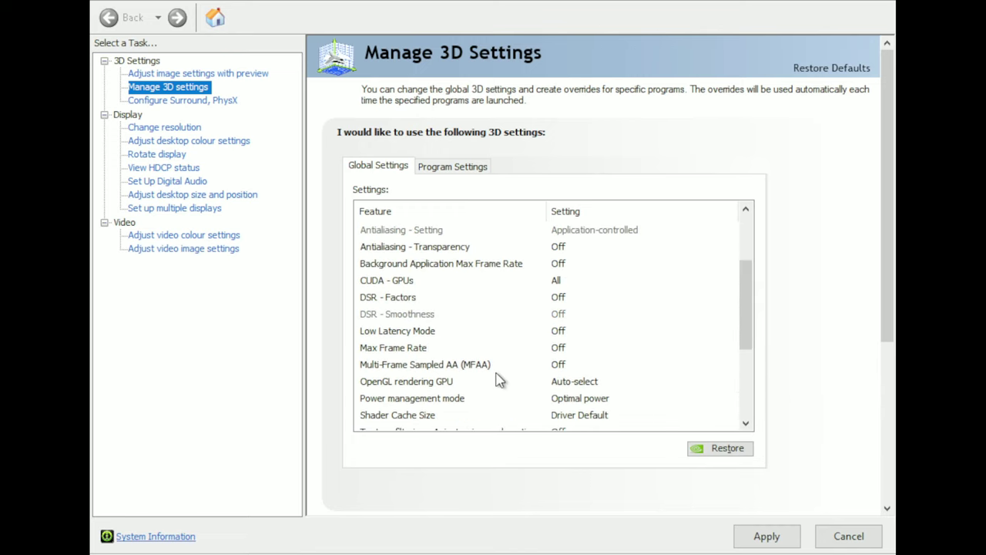
{"action": "scroll", "coordinate": [503, 381], "scroll_direction": "down", "scroll_amount": 5}
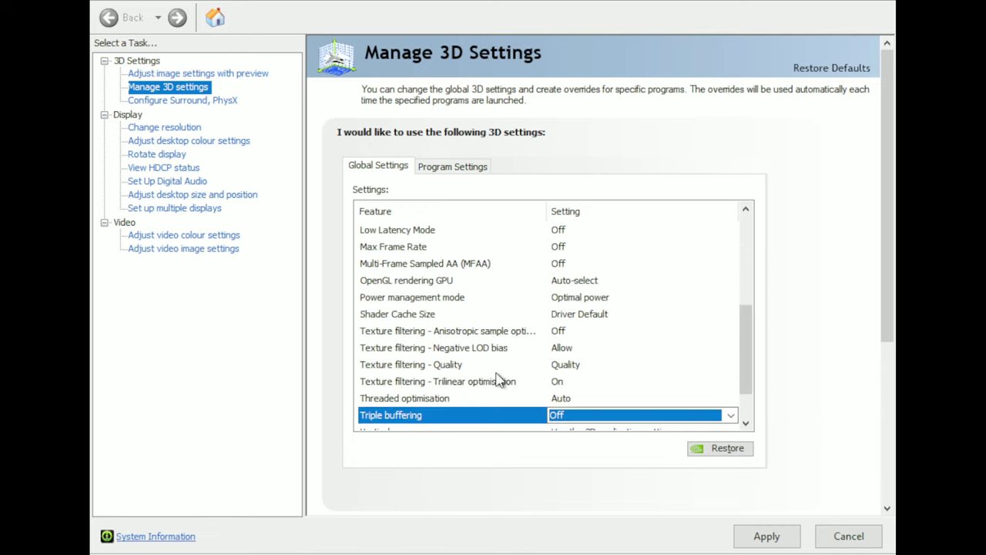
- Review Flight Simulator's Program Settings: Power management at Prefer maximum performance, Vertical sync Fast
{"action": "left_click", "coordinate": [454, 171]}
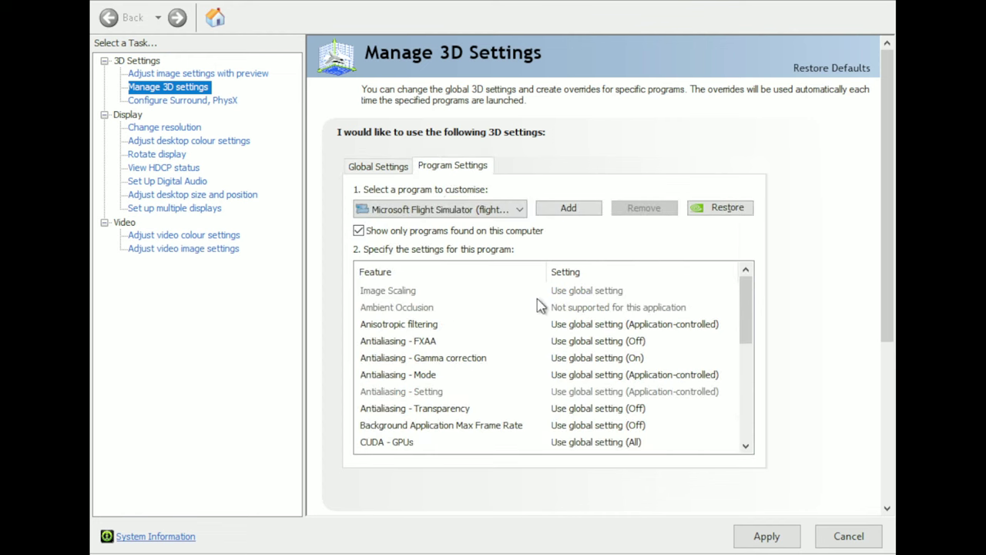
{"action": "scroll", "coordinate": [612, 330], "scroll_direction": "down", "scroll_amount": 2}
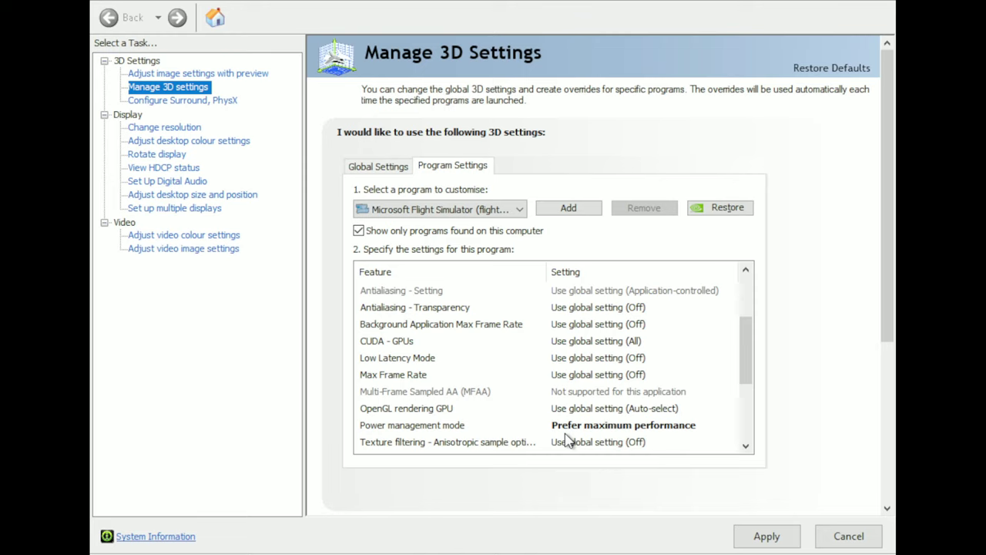
{"action": "scroll", "coordinate": [568, 397], "scroll_direction": "down", "scroll_amount": 3}
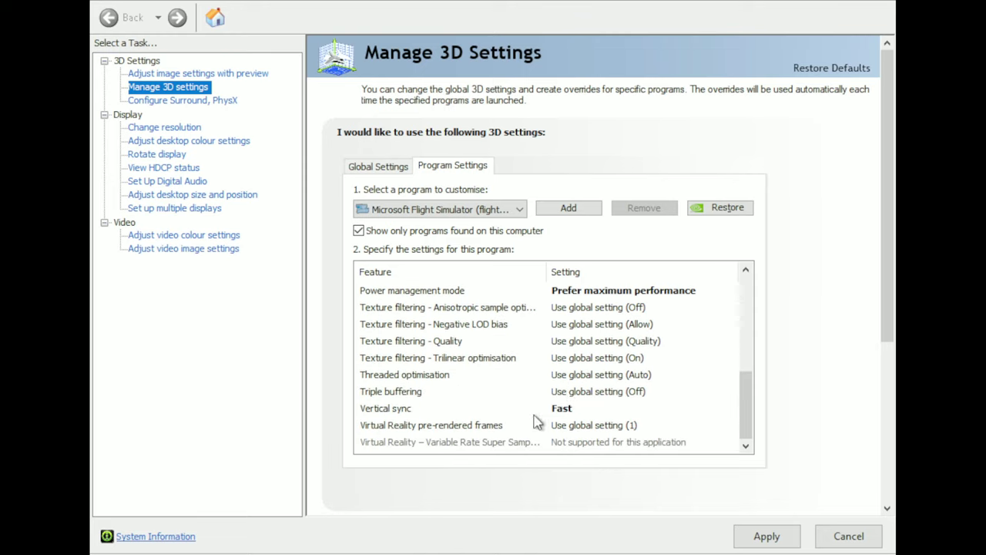